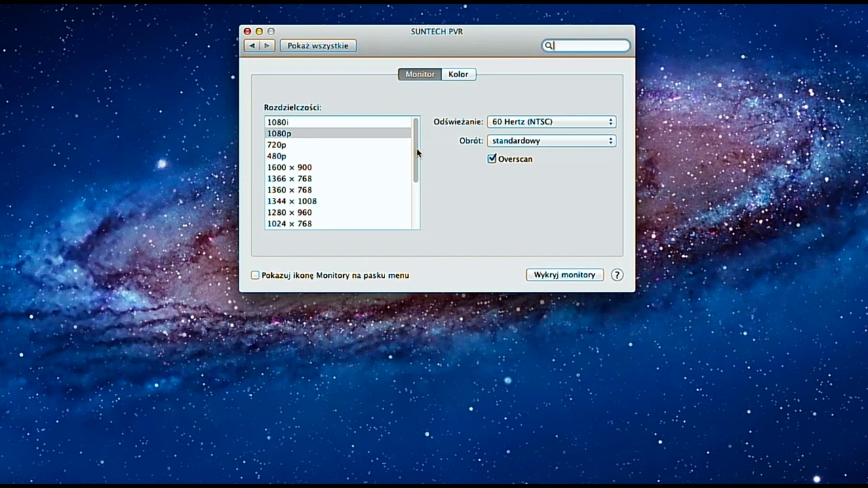
# Step: Set the SUNTECH PVR display's refresh rate to 50 Hertz (PAL) and detect the connected monitors
pyautogui.moveTo(417, 152)
pyautogui.mouseDown()
pyautogui.moveTo(413, 208)
pyautogui.moveTo(418, 139)
pyautogui.mouseUp()
pyautogui.click(522, 126)
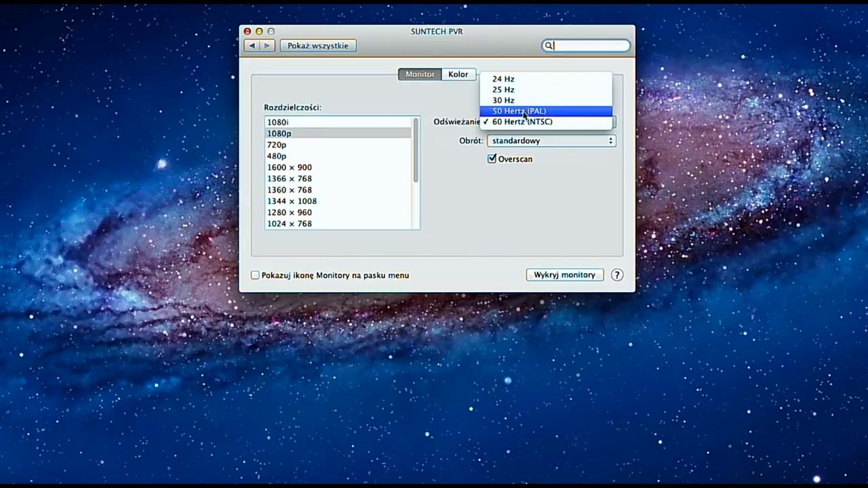
pyautogui.click(523, 111)
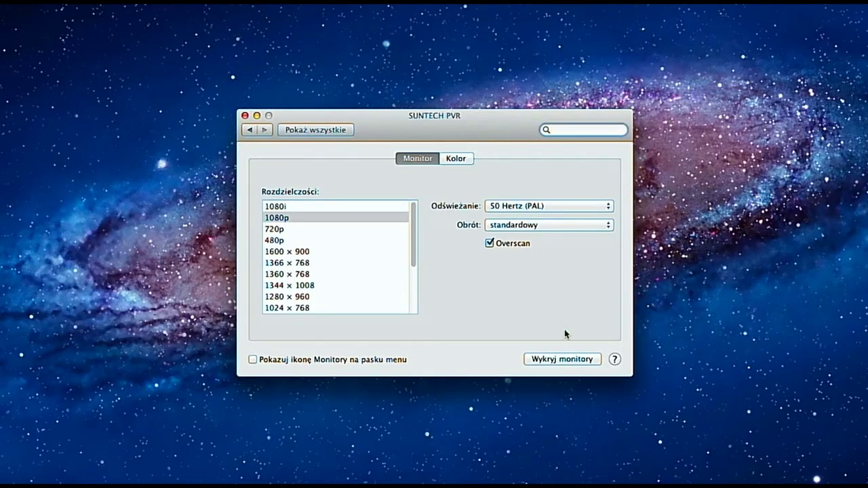
pyautogui.click(576, 364)
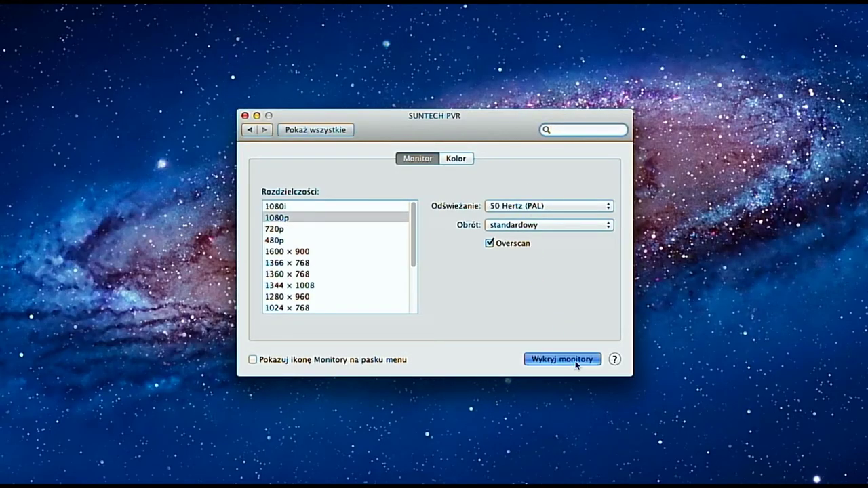
# Step: Try a 180° rotation of the display and restore the previous monitor settings
pyautogui.click(530, 226)
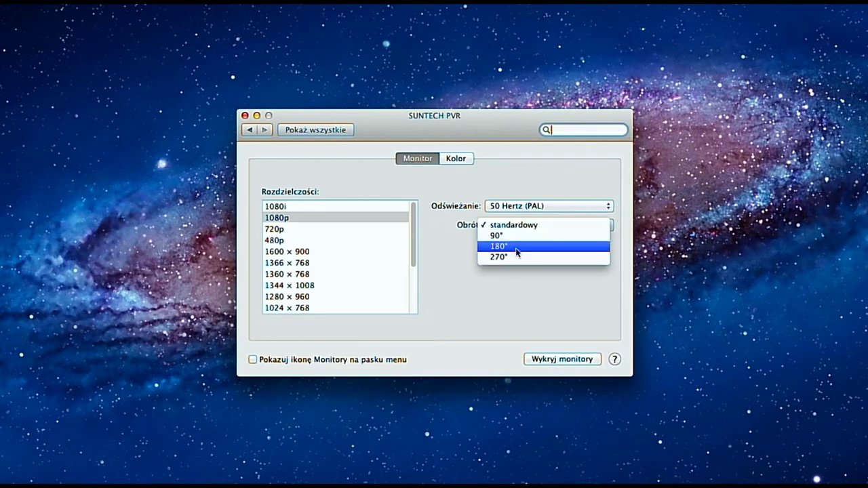
pyautogui.click(515, 247)
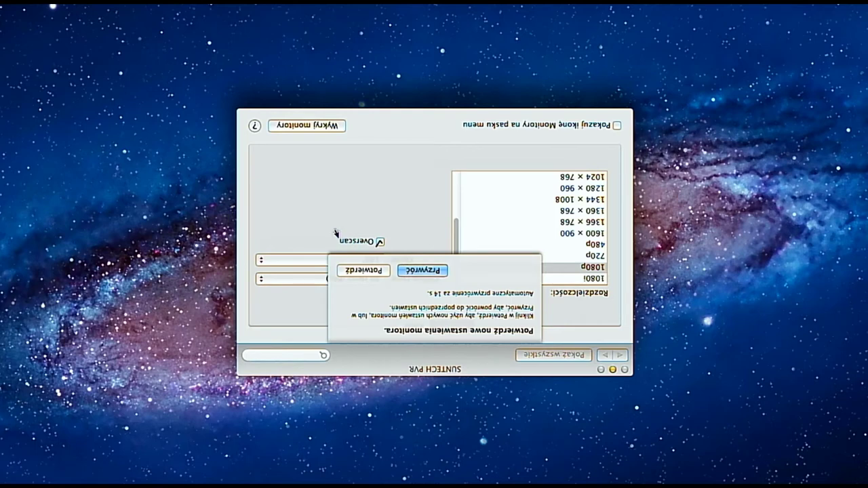
pyautogui.click(409, 270)
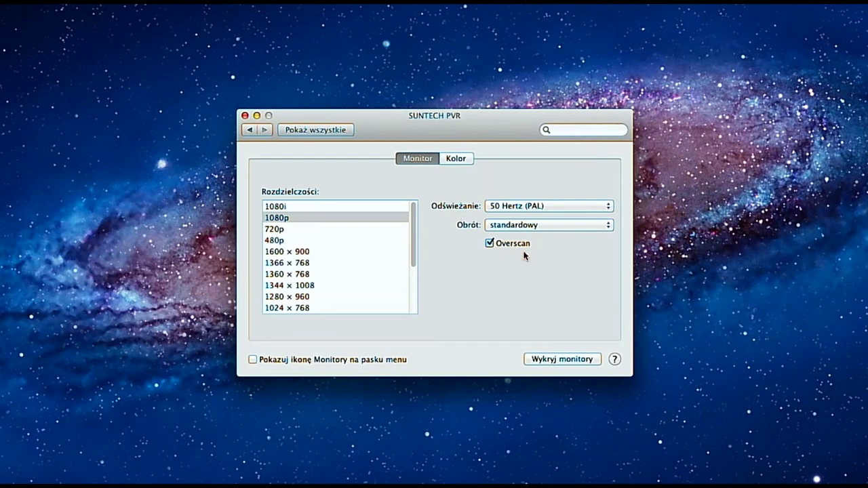
pyautogui.click(537, 228)
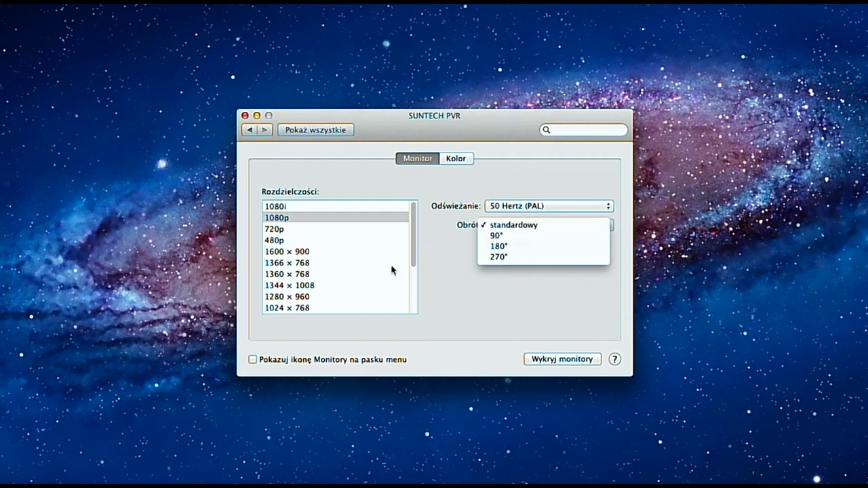
pyautogui.click(413, 231)
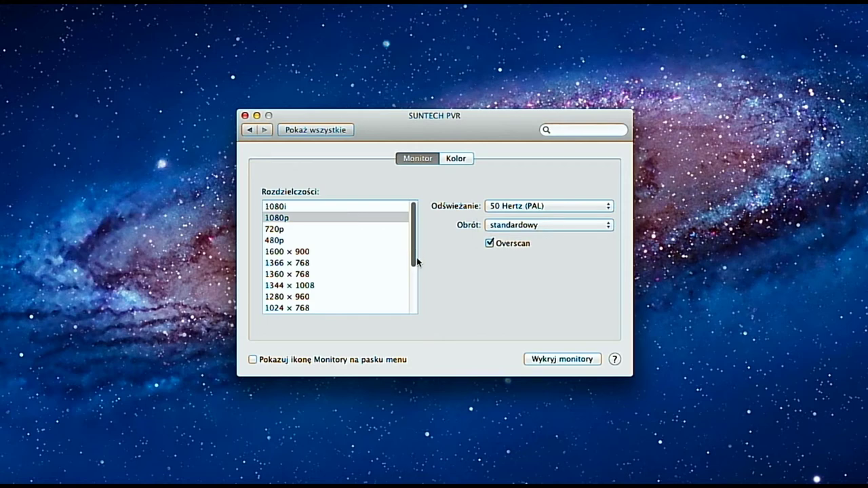
# Step: Choose the first Display entry as the monitor's colour profile
pyautogui.click(410, 277)
pyautogui.moveTo(410, 276); pyautogui.dragTo(420, 248)
pyautogui.click(456, 160)
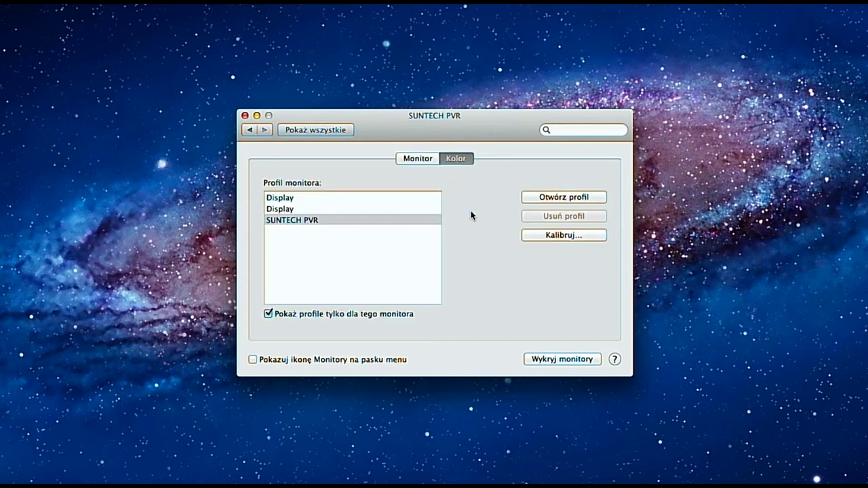
pyautogui.click(291, 209)
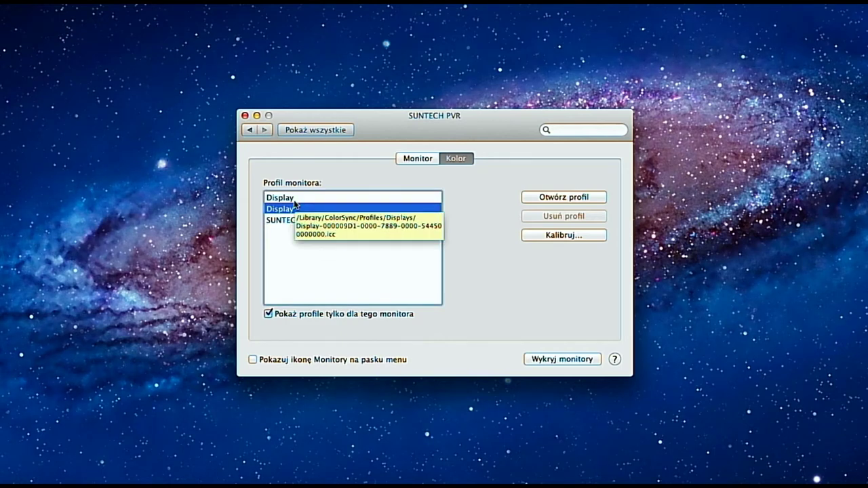
pyautogui.click(293, 198)
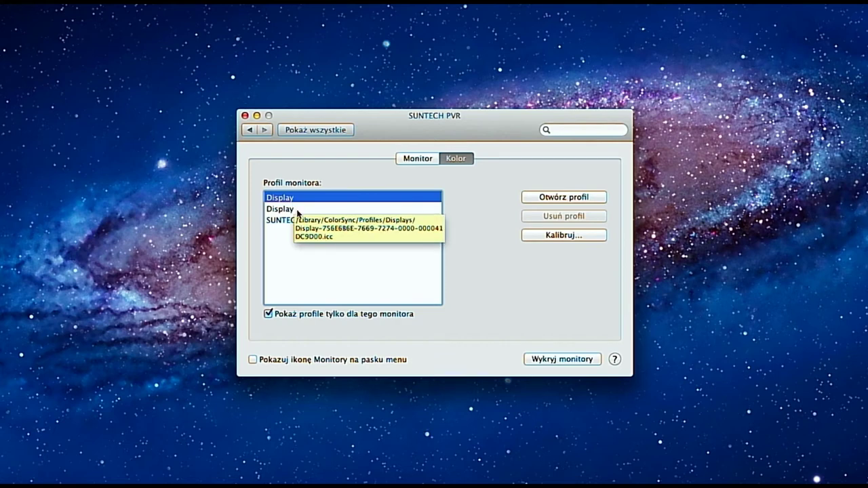
# Step: Turn Overscan off and back on in the monitor settings
pyautogui.click(425, 161)
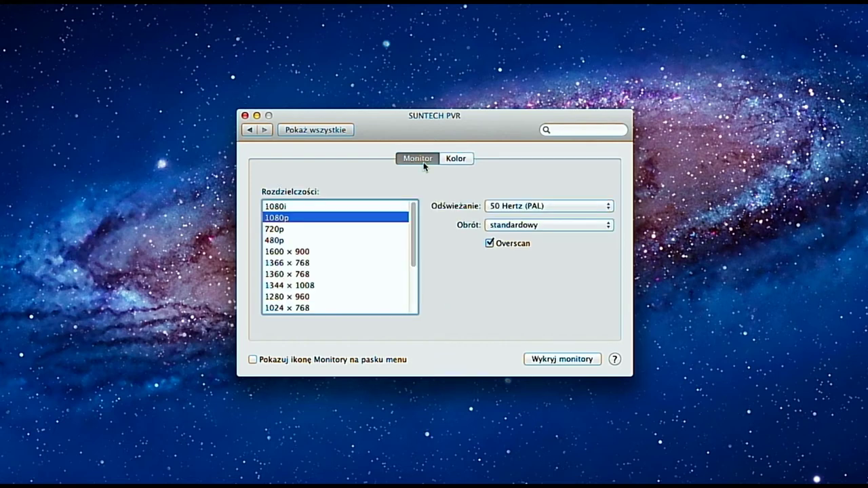
pyautogui.click(489, 243)
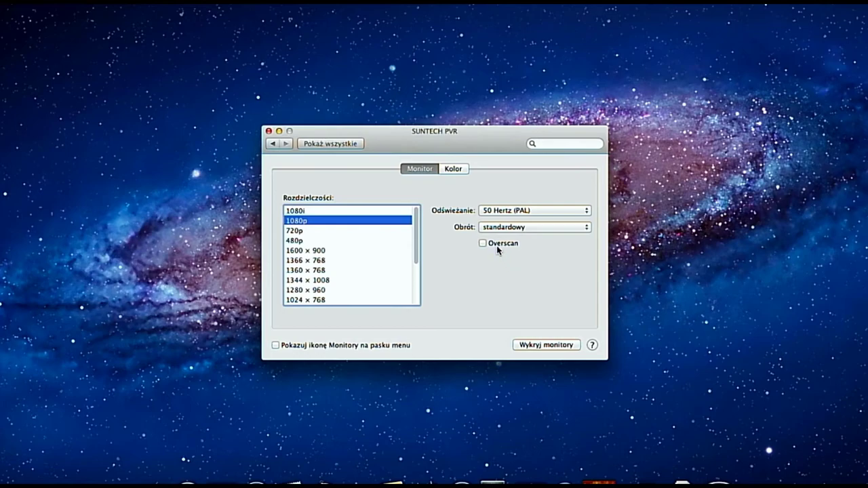
pyautogui.click(498, 245)
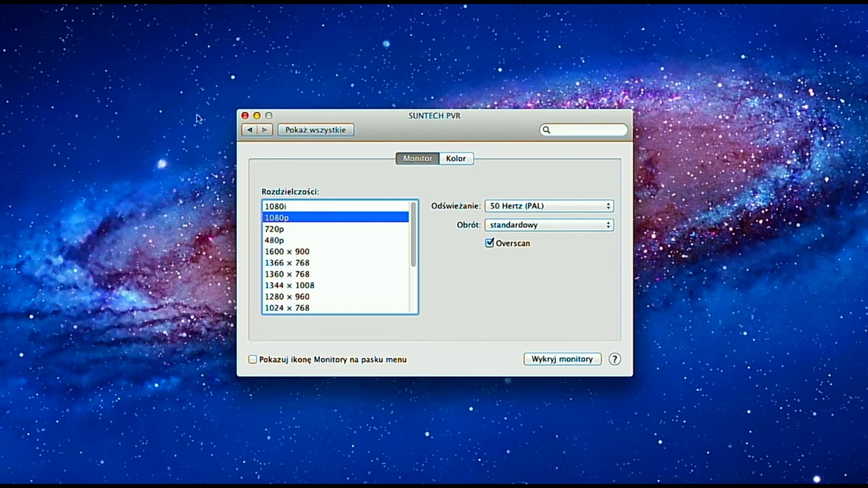
# Step: Slightly enlarge the Dock in its preferences, and preview the open windows in Mission Control
pyautogui.click(248, 129)
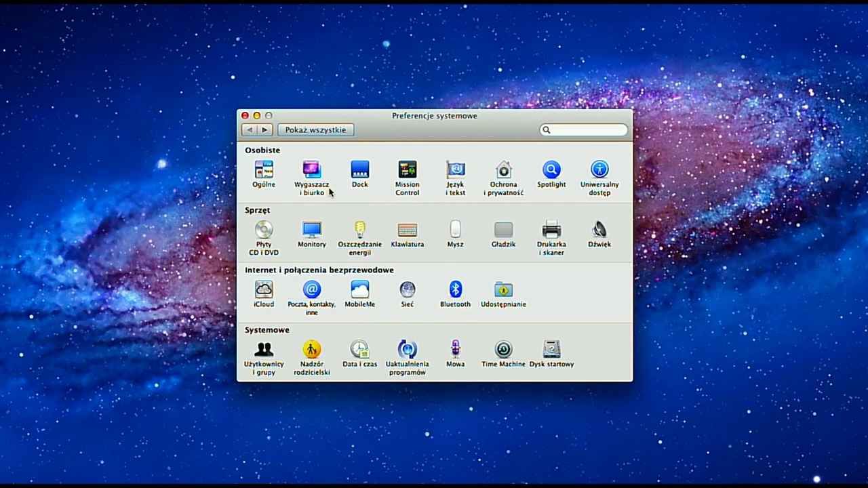
pyautogui.click(364, 175)
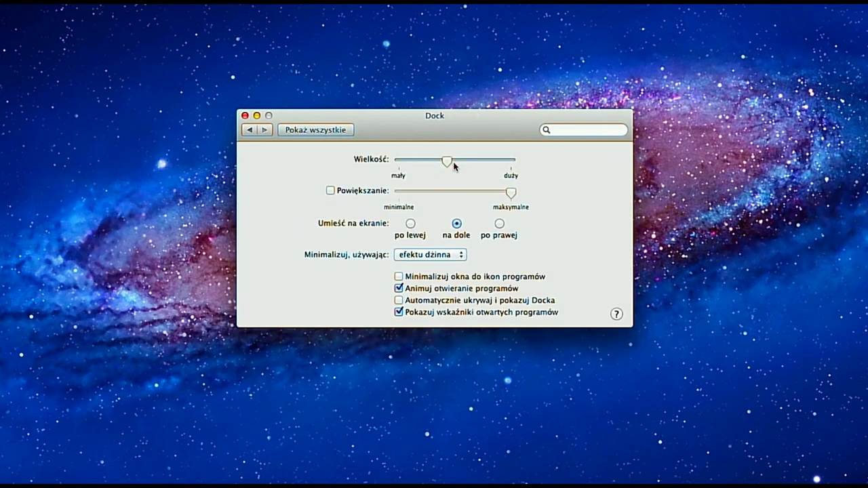
pyautogui.moveTo(448, 167); pyautogui.dragTo(454, 162)
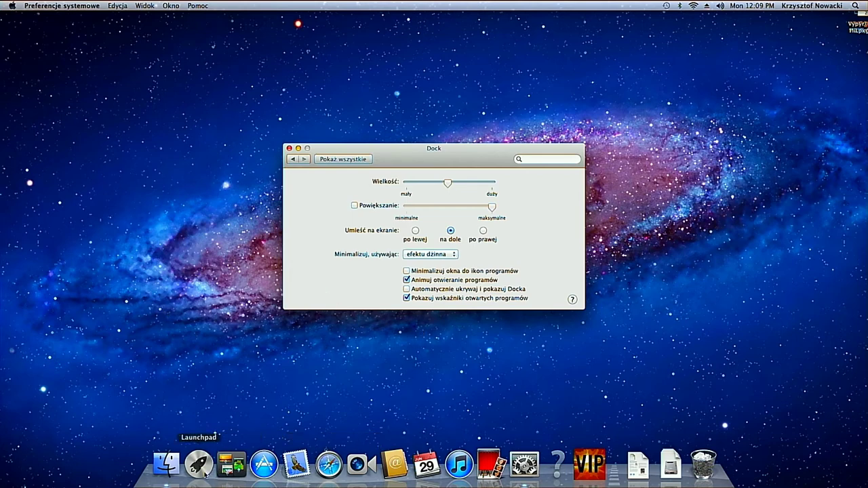
pyautogui.click(229, 473)
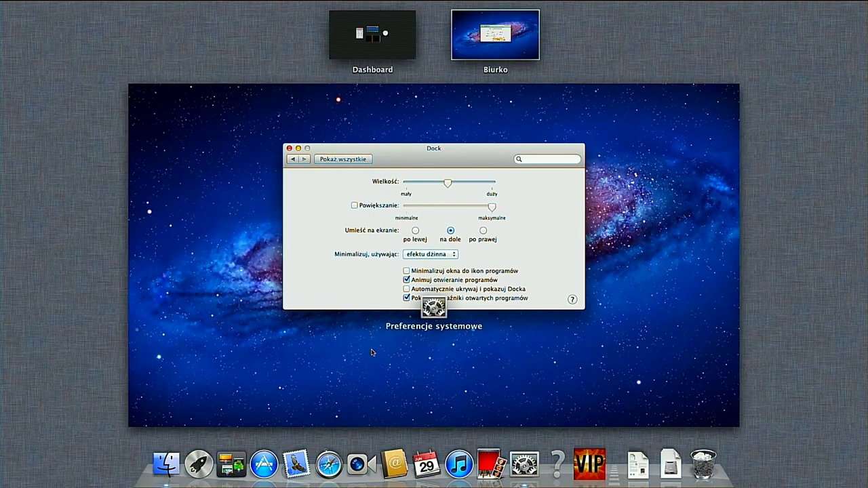
pyautogui.click(366, 372)
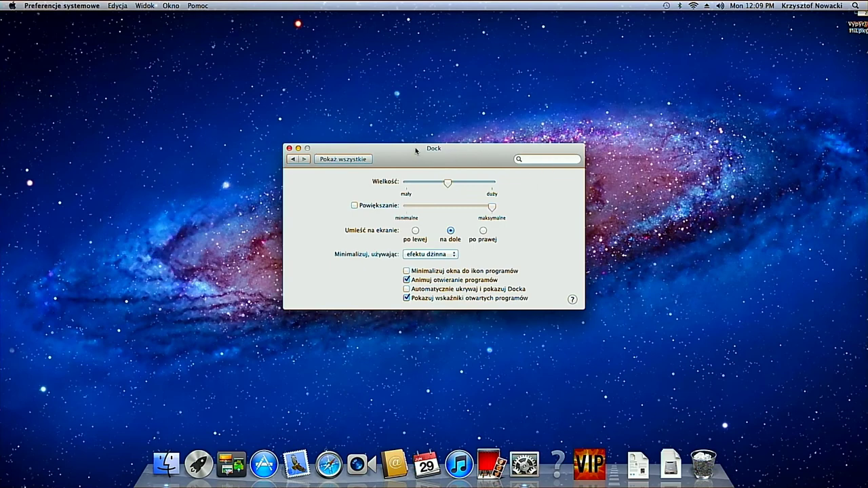
# Step: Look at the Keyboard preferences and close System Preferences
pyautogui.click(292, 159)
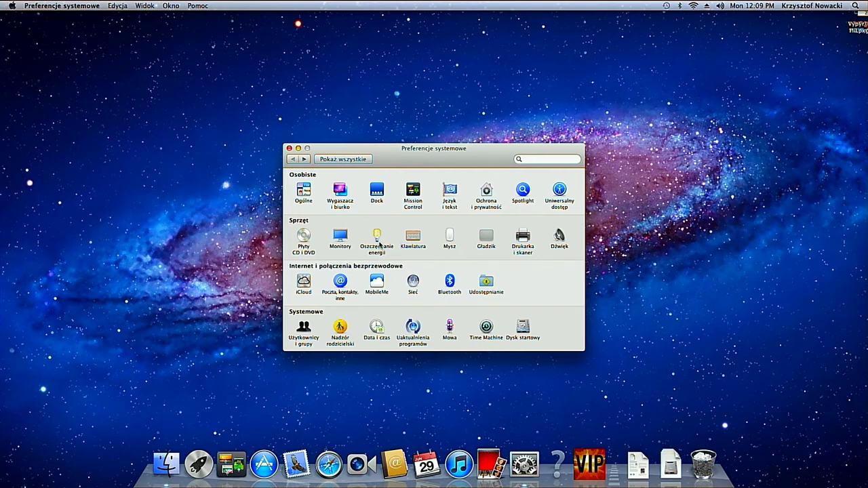
pyautogui.click(412, 234)
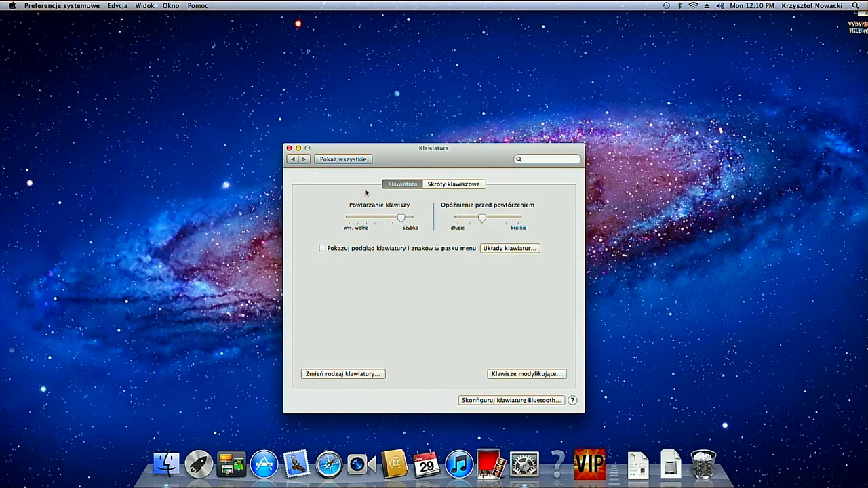
pyautogui.click(293, 159)
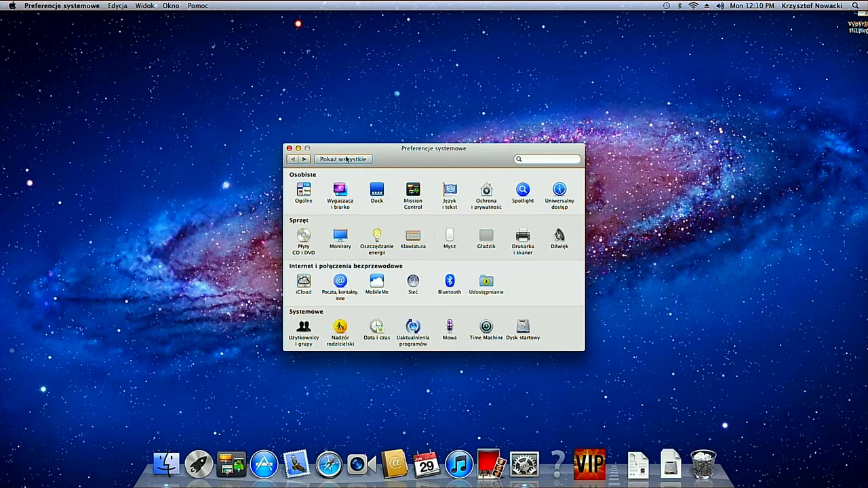
pyautogui.click(289, 148)
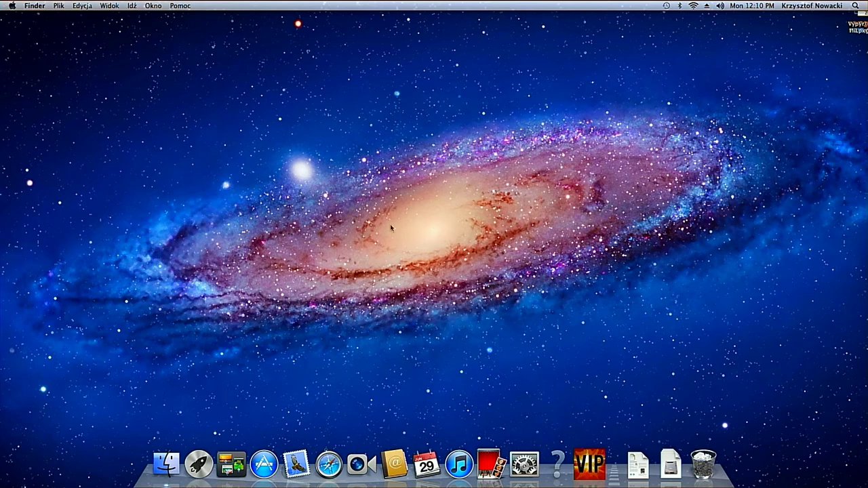
# Step: Launch Vypyr Edit, try to accept its hardware configuration without choosing MIDI ports, and quit it
pyautogui.click(594, 466)
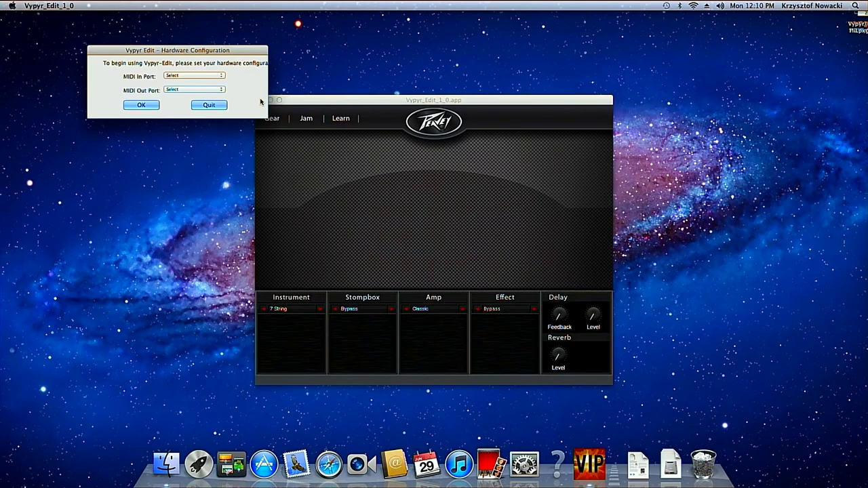
pyautogui.click(141, 106)
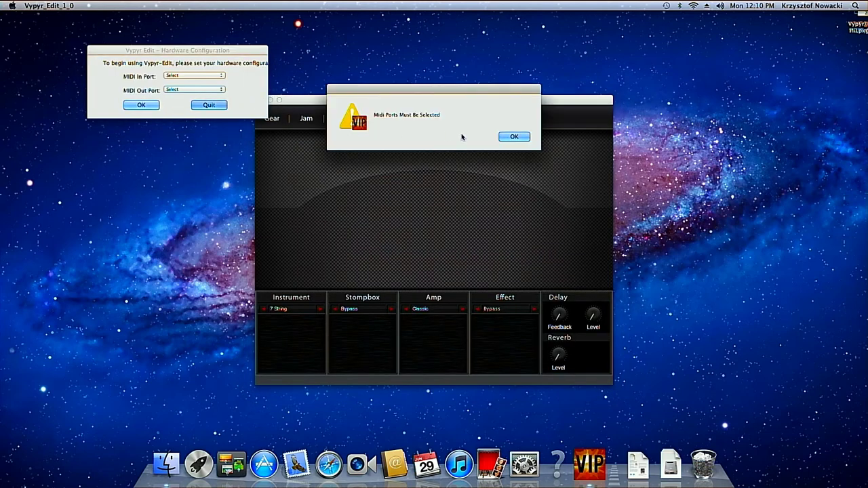
pyautogui.click(513, 136)
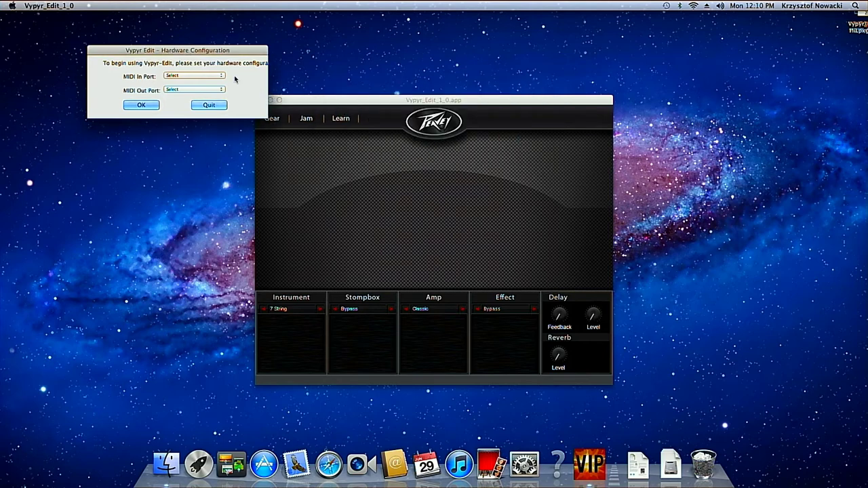
pyautogui.click(153, 107)
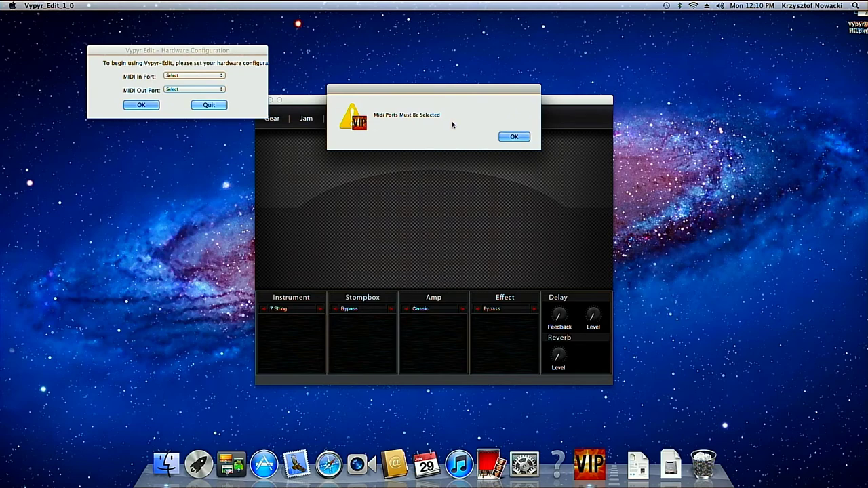
pyautogui.click(508, 137)
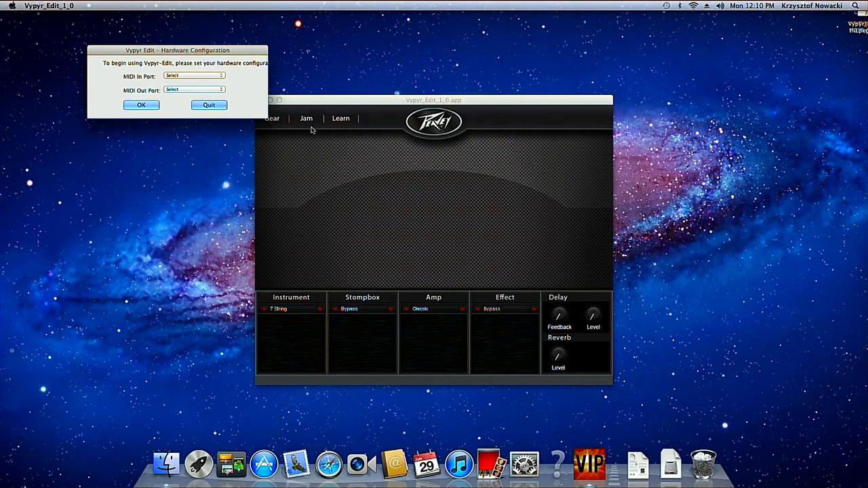
pyautogui.click(209, 106)
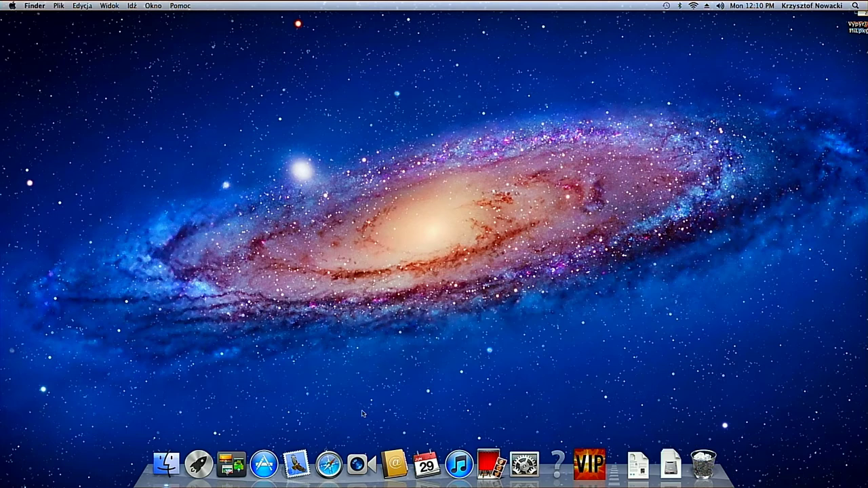
# Step: Check for software updates from the About This Mac window and show the details of the available updates
pyautogui.click(535, 473)
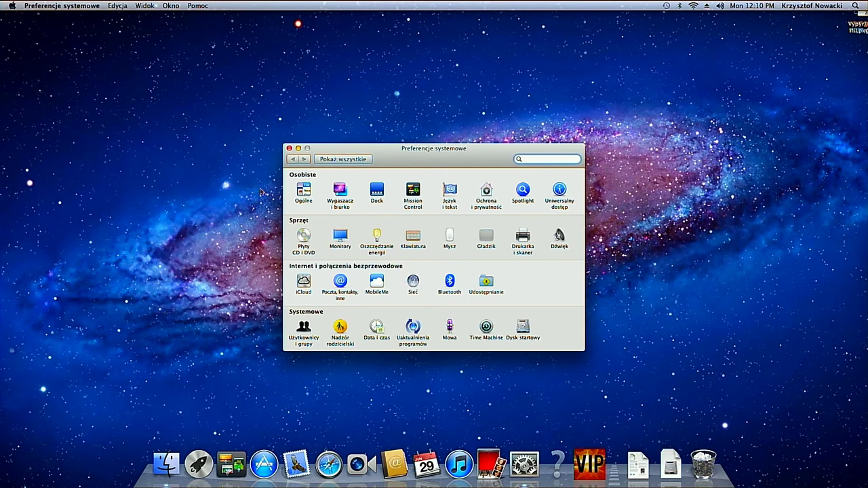
pyautogui.click(203, 161)
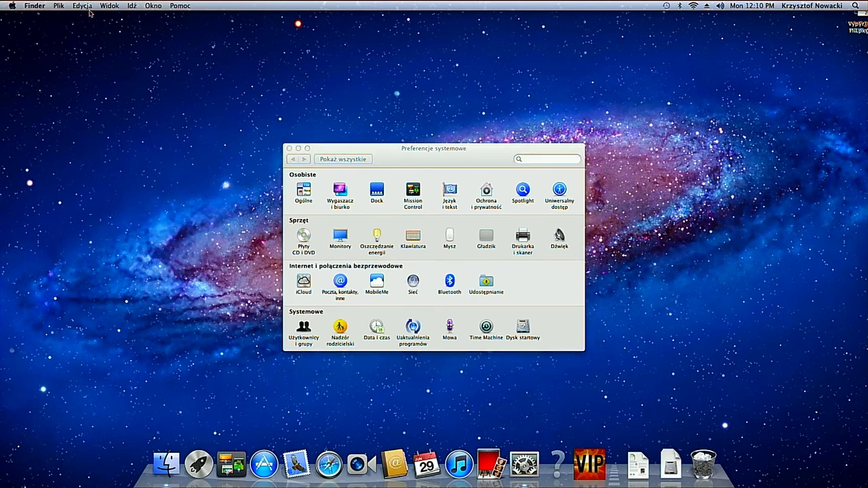
pyautogui.click(13, 10)
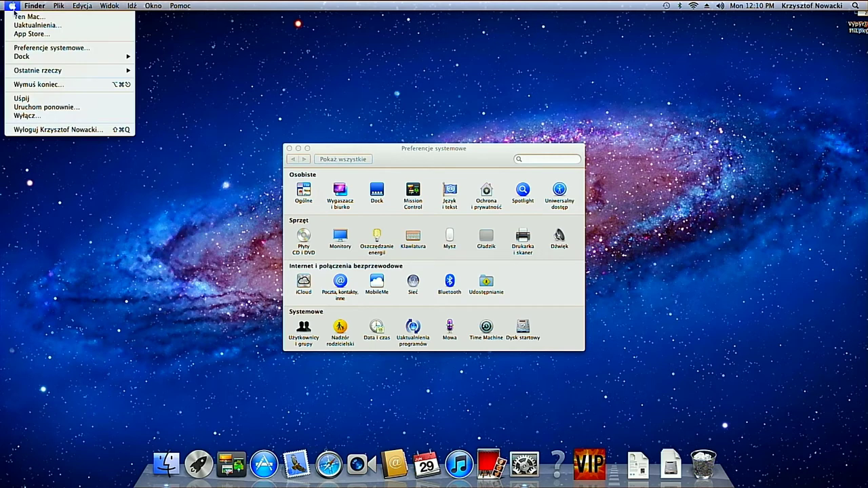
pyautogui.click(45, 18)
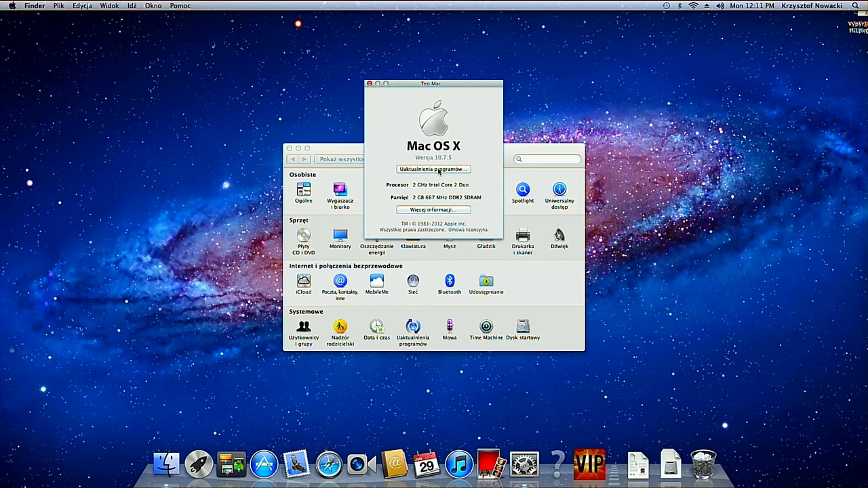
pyautogui.click(434, 169)
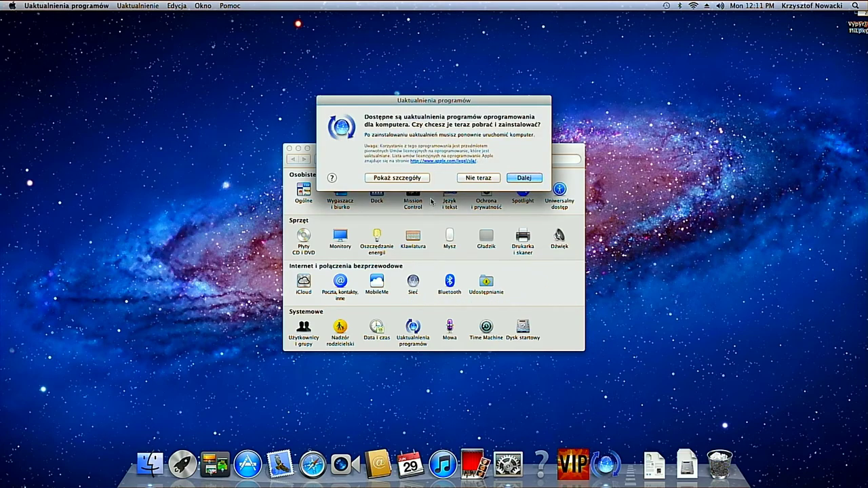
pyautogui.click(407, 178)
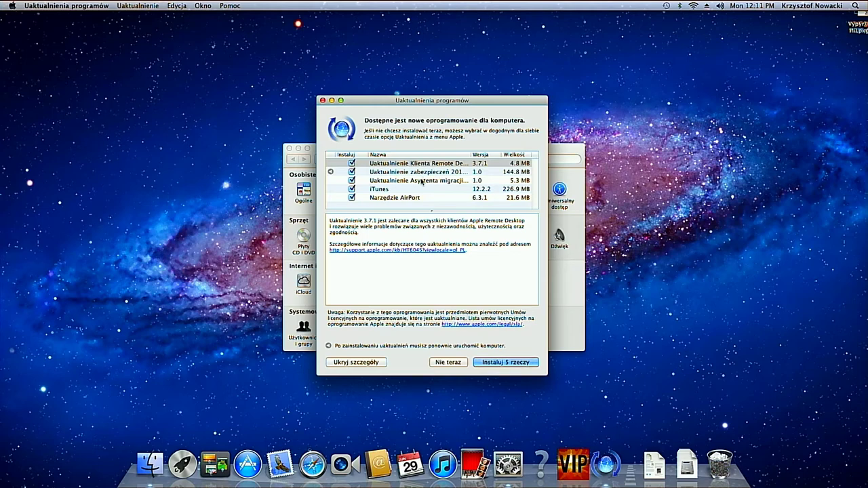
# Step: Install all five available updates, accept the security update's licence agreement, and restart the computer to complete the installation
pyautogui.click(510, 367)
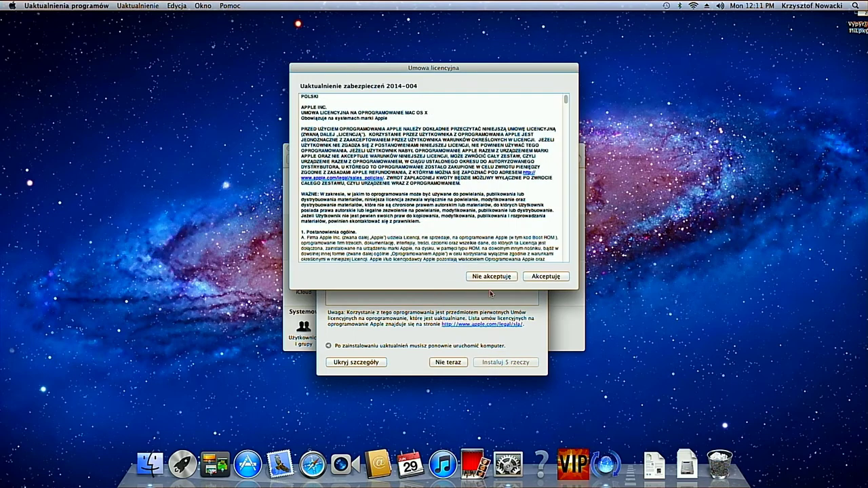
pyautogui.click(544, 279)
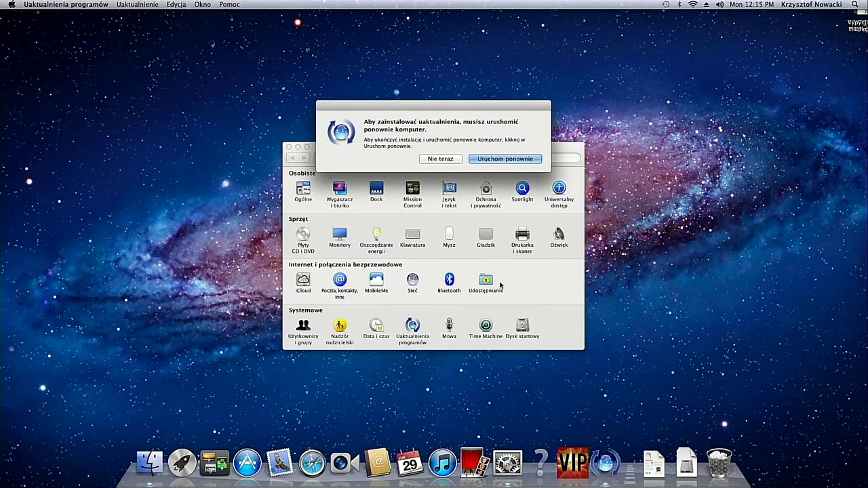
pyautogui.click(498, 160)
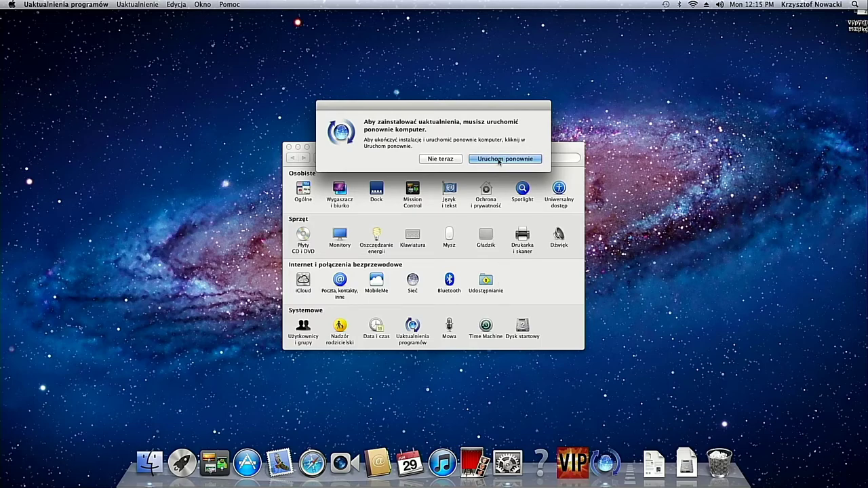
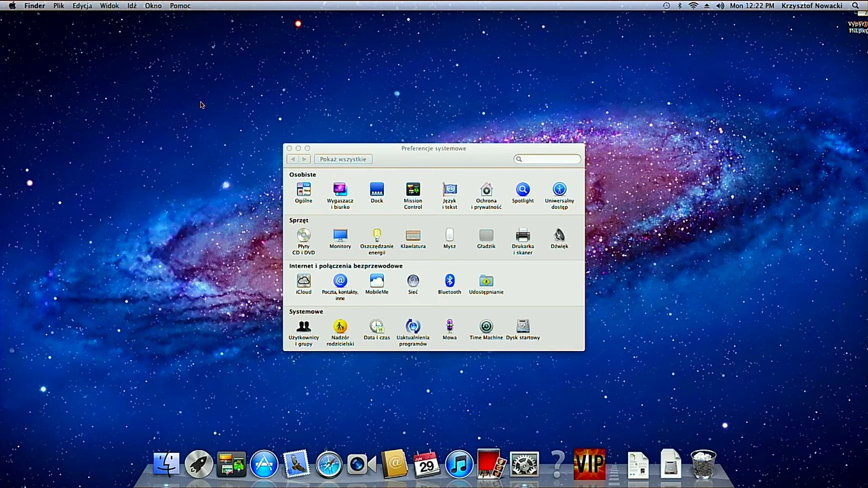
# Step: Check for software updates again from the About This Mac window and try to install both listed Safari 6.1.6 updates
pyautogui.click(36, 7)
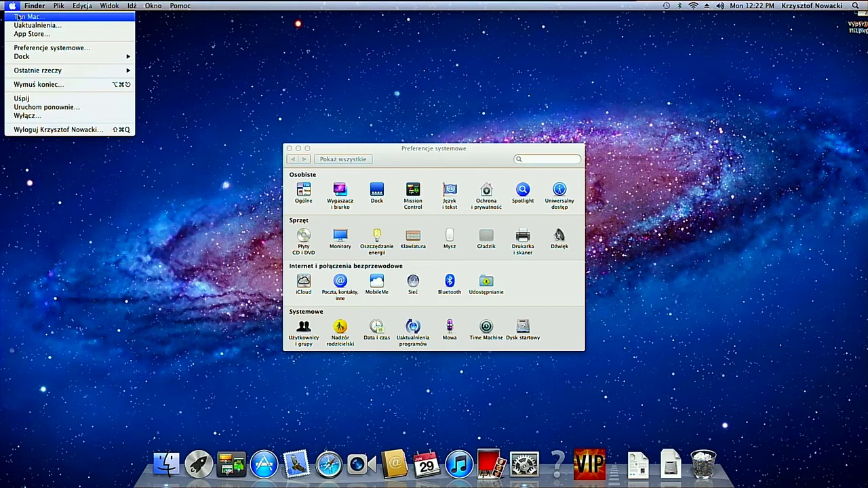
pyautogui.click(19, 16)
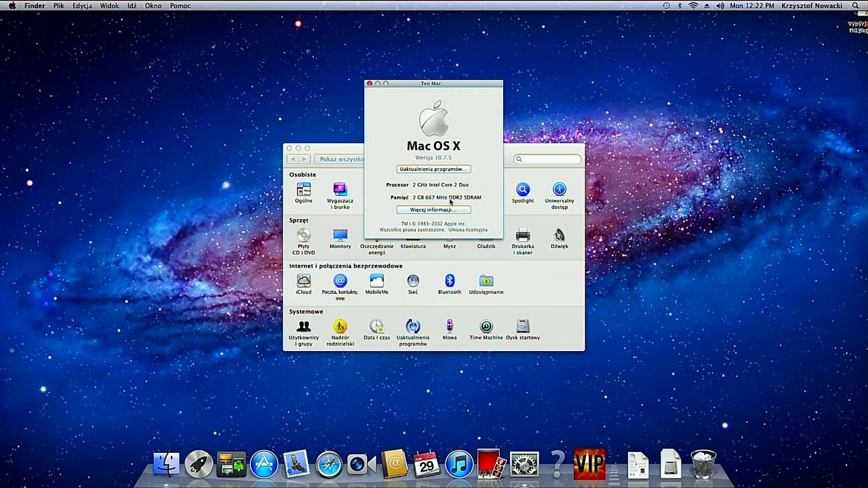
pyautogui.click(444, 170)
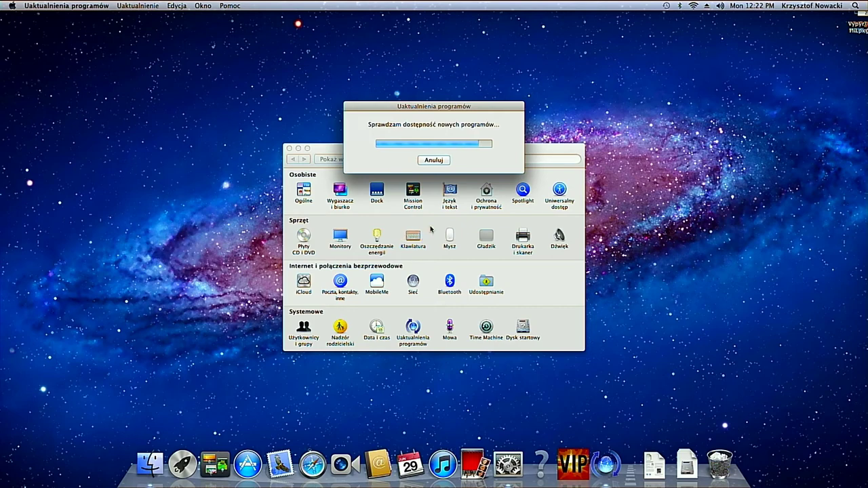
pyautogui.click(419, 183)
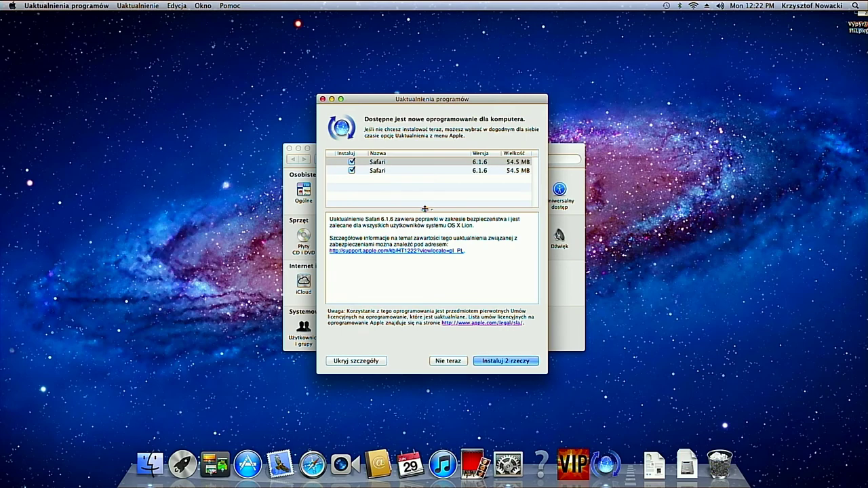
pyautogui.click(498, 361)
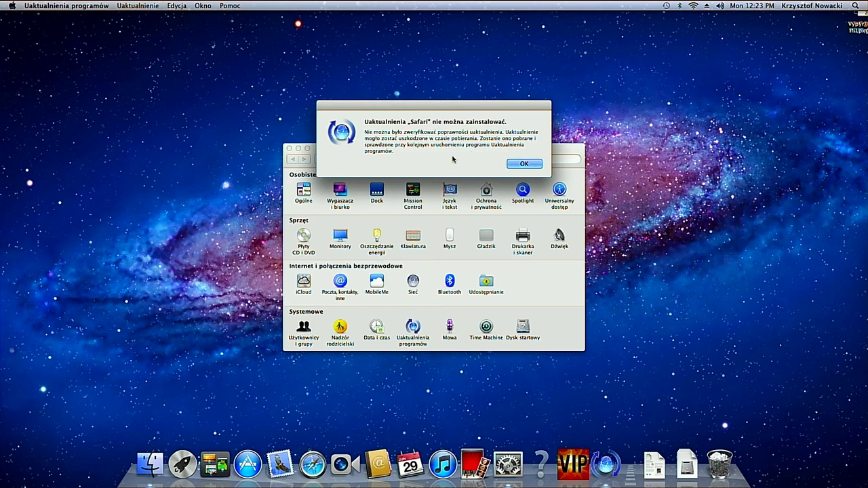
pyautogui.click(522, 164)
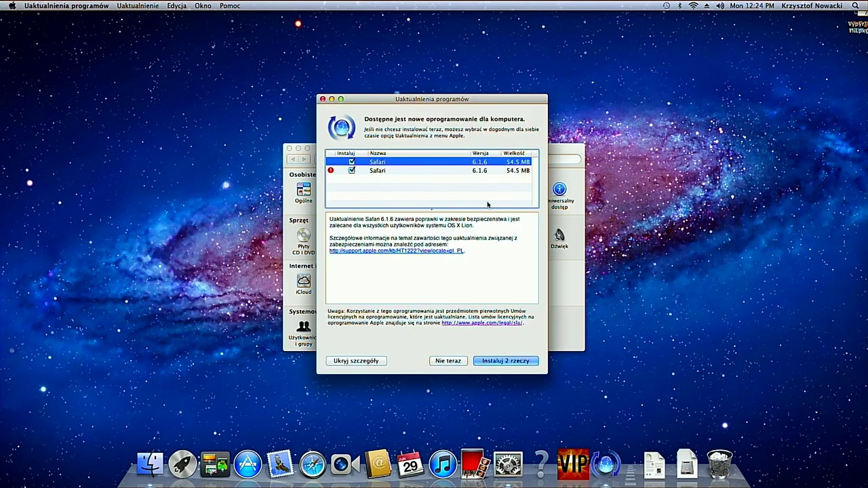
# Step: Exclude the second Safari entry, install only the first Safari 6.1.6 update, and quit Software Update
pyautogui.click(352, 170)
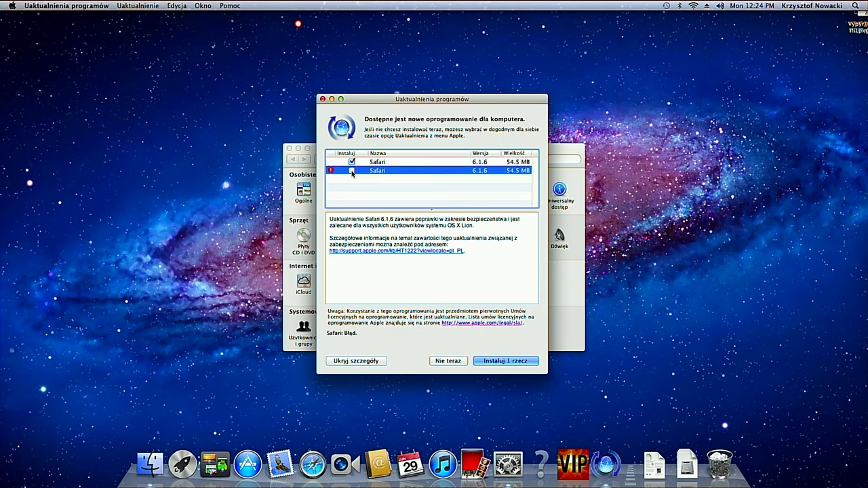
pyautogui.click(501, 360)
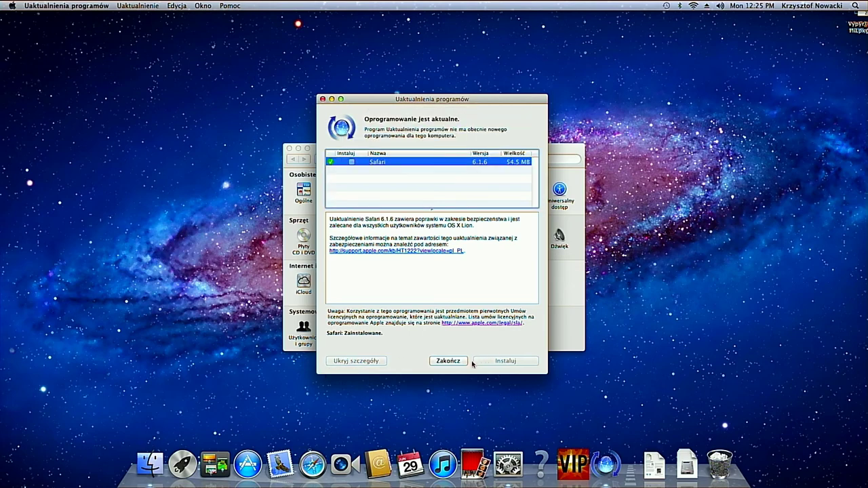
pyautogui.click(449, 360)
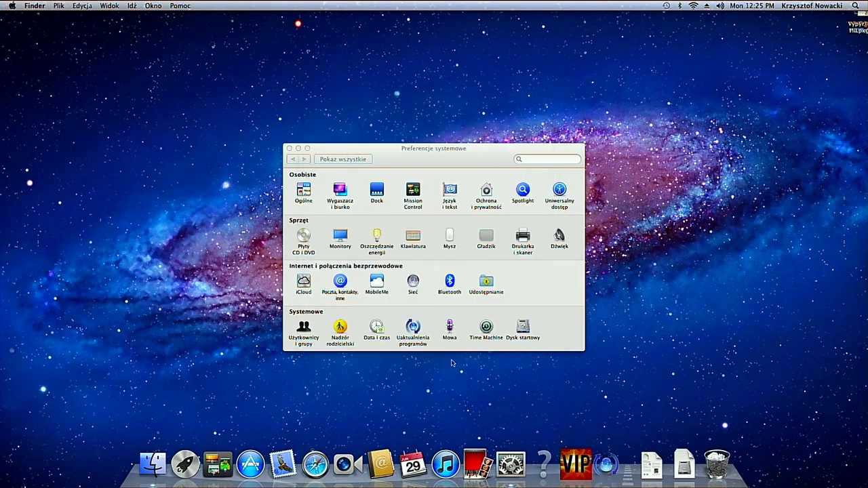
# Step: Open Safari in full screen, go to youtube.com, and postpone the browser update reminder to continue to the site
pyautogui.click(328, 458)
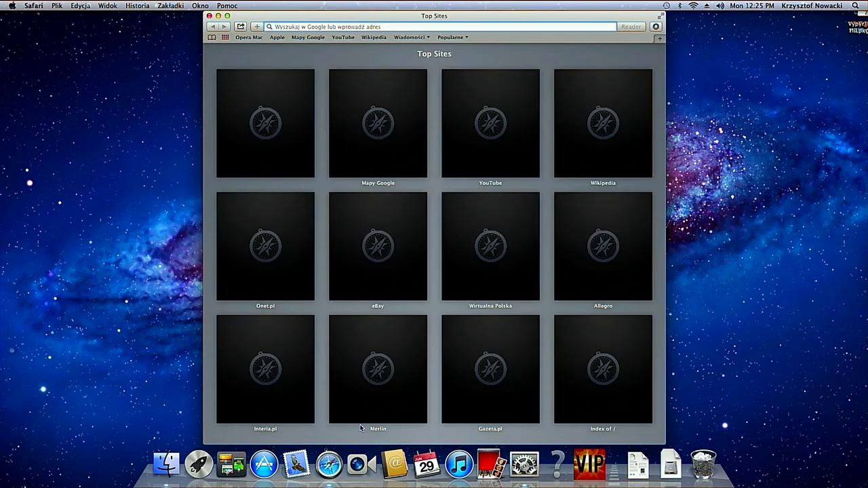
pyautogui.click(660, 15)
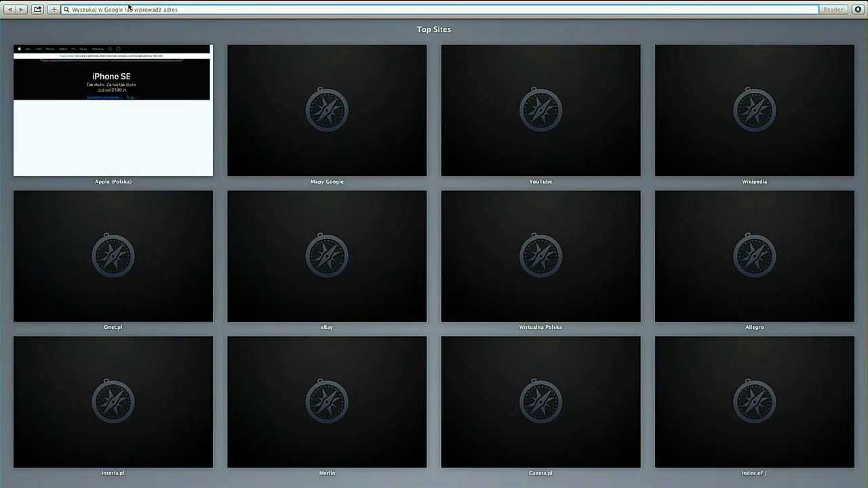
pyautogui.click(131, 9)
pyautogui.write('youtube.com')
pyautogui.press('Return')
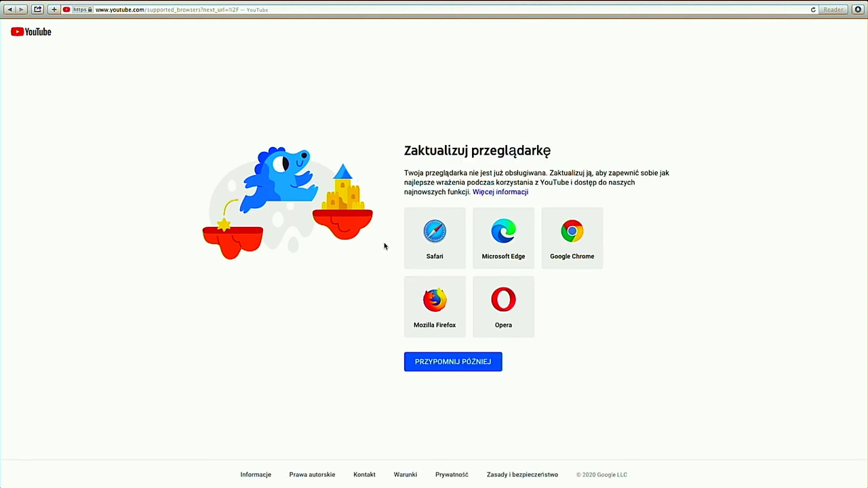
pyautogui.click(435, 367)
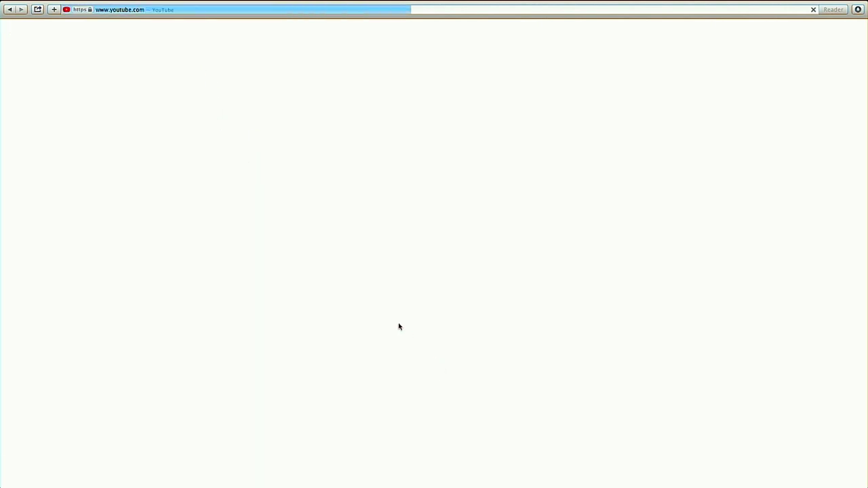